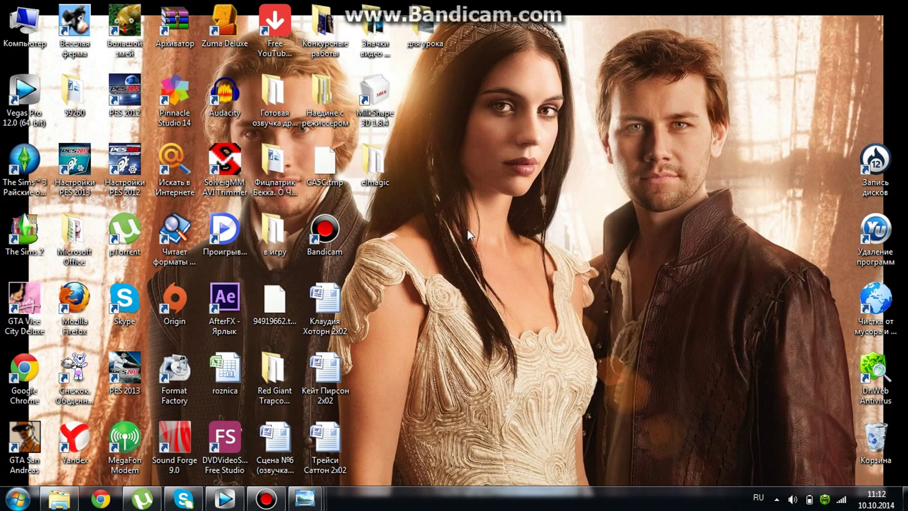
Switch to Vegas Pro, view the start of the second clip on the timeline, and return to the project start.
click(224, 498)
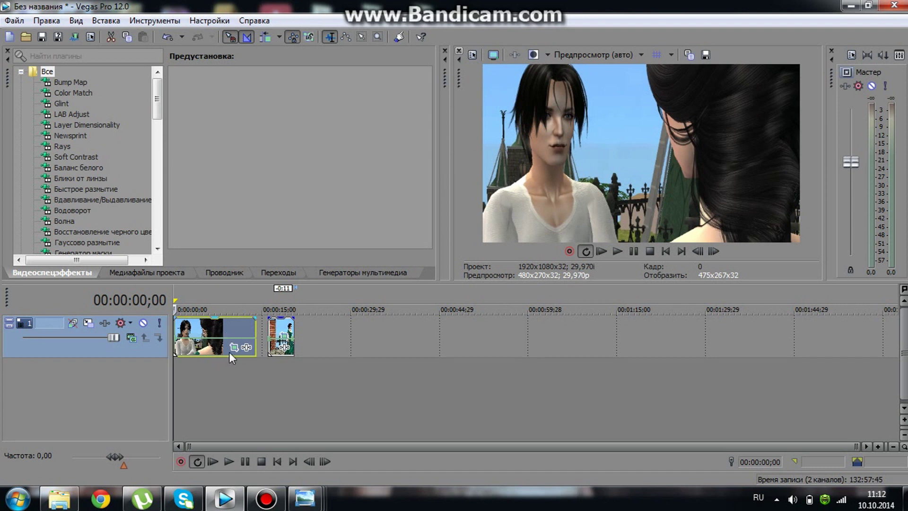
click(276, 336)
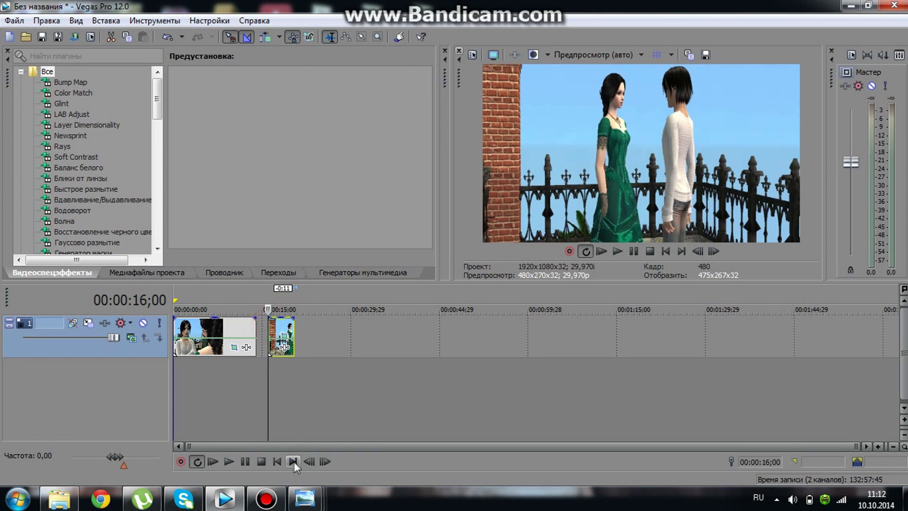
click(278, 462)
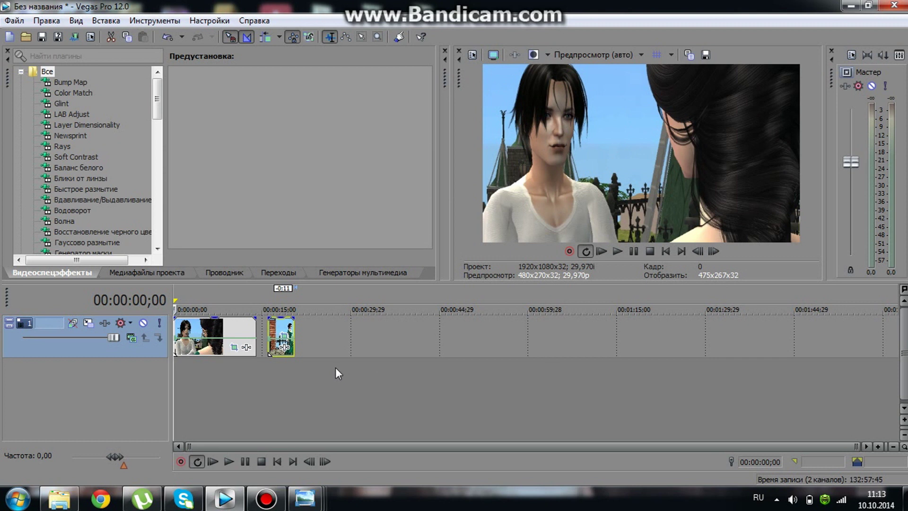
click(268, 339)
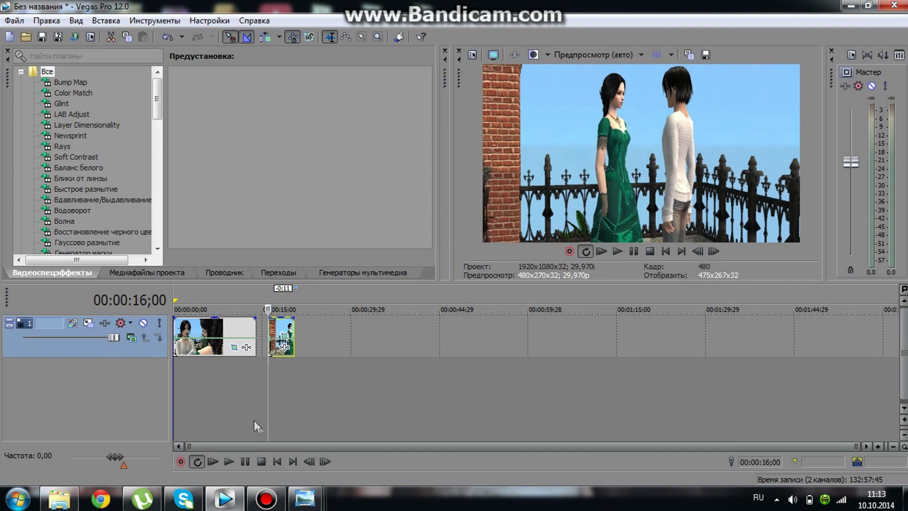
click(277, 462)
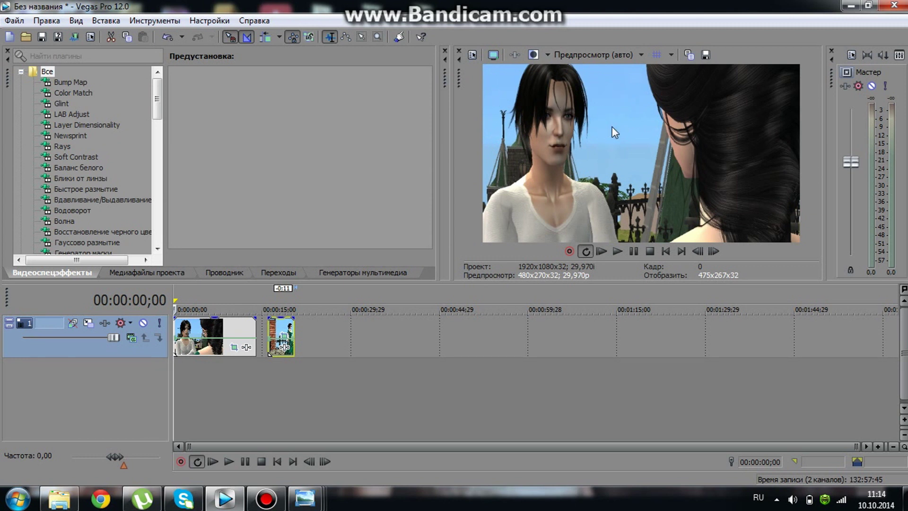
Insert a new video track above the existing one and move both clips up onto it, keeping their timing.
right_click(280, 381)
click(376, 411)
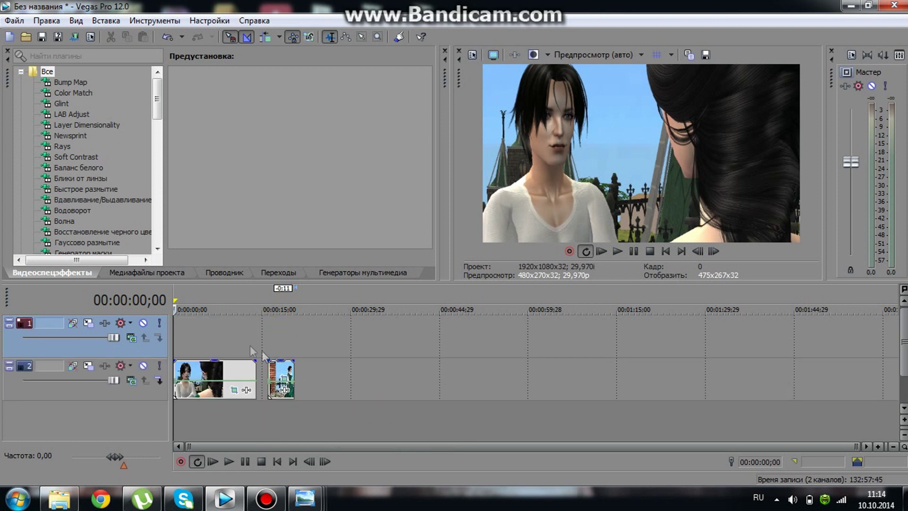
drag(214, 371, 213, 335)
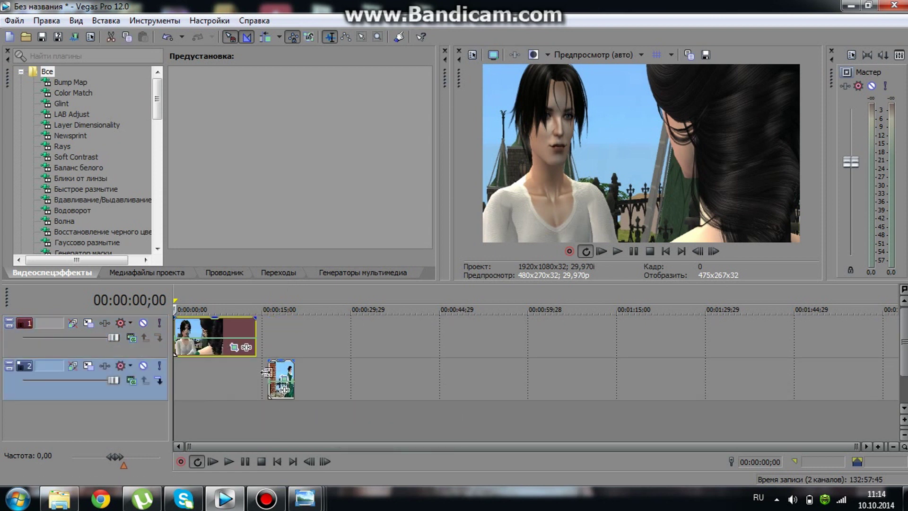
drag(283, 378, 283, 337)
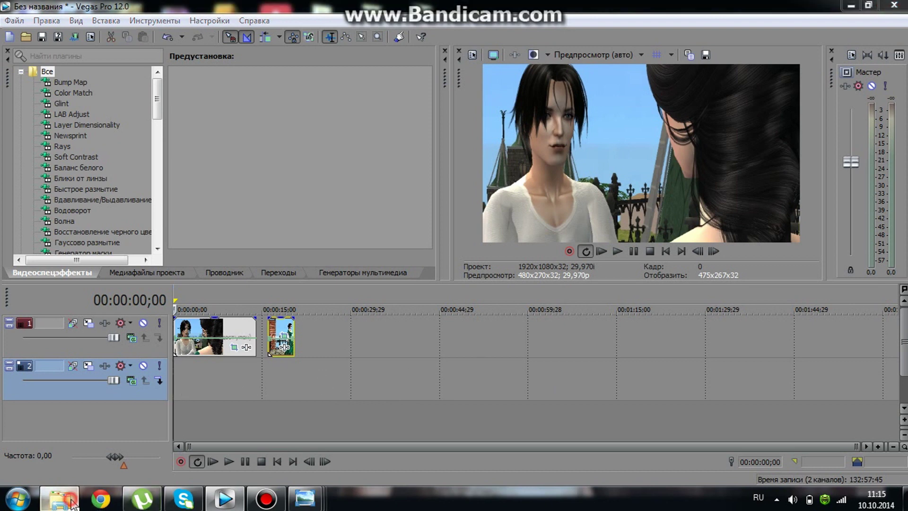
Place the sky image from the для урока folder at the start of track 2 and extend it to the first clip's end.
click(59, 499)
drag(555, 113, 176, 376)
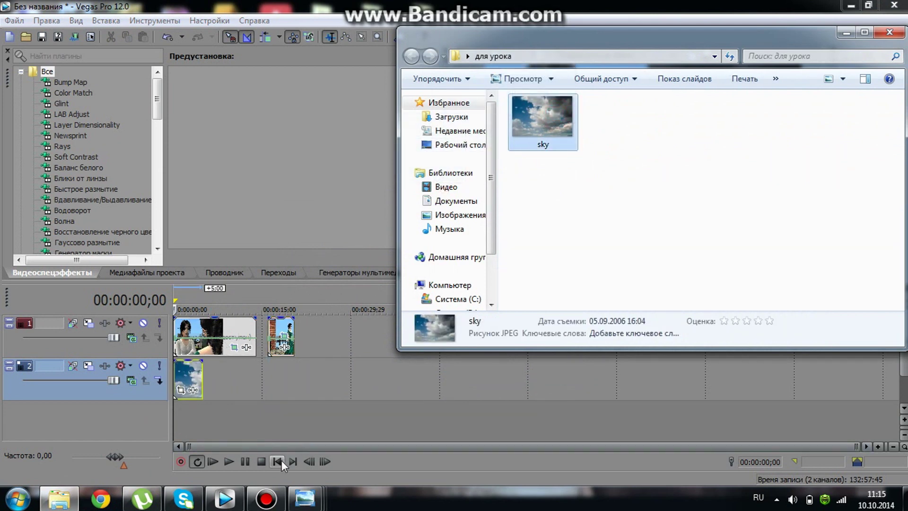
click(272, 410)
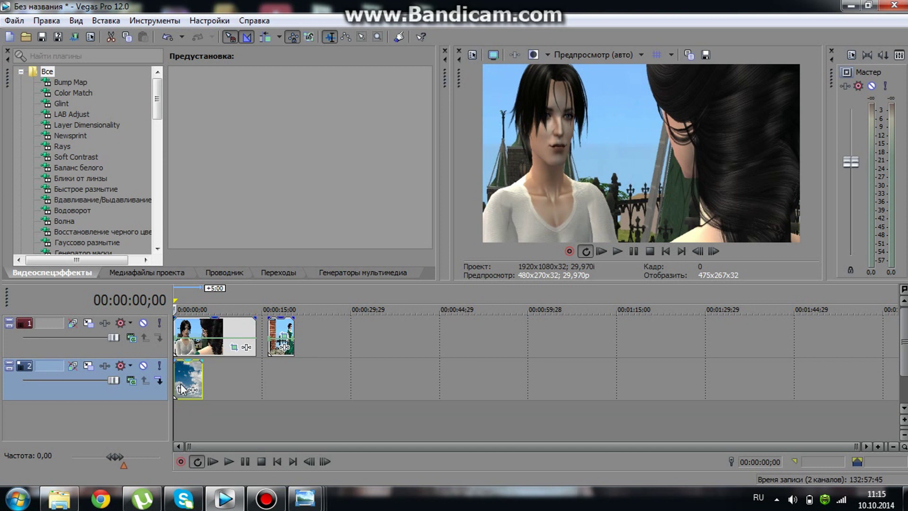
drag(202, 369, 256, 373)
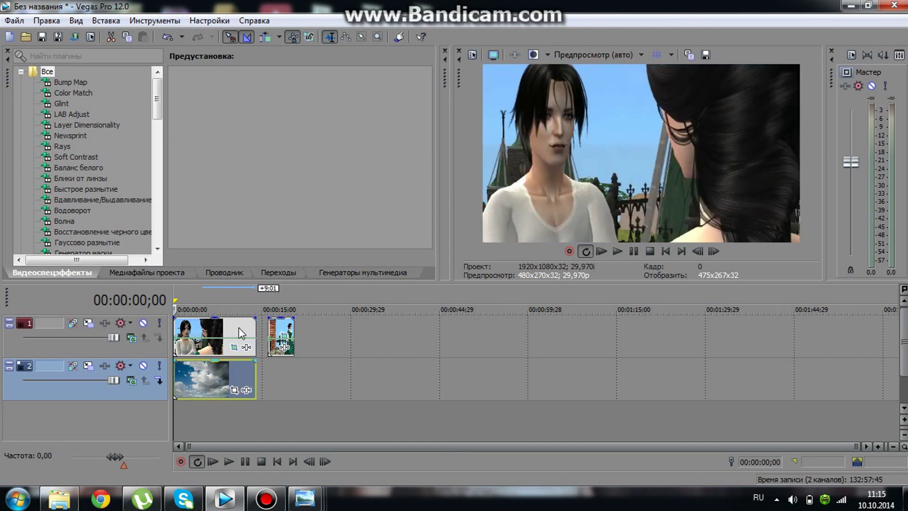
Apply a Pan/Crop preset to the sky image on track 2 and close its settings.
click(234, 390)
click(381, 66)
click(361, 105)
click(422, 10)
click(208, 351)
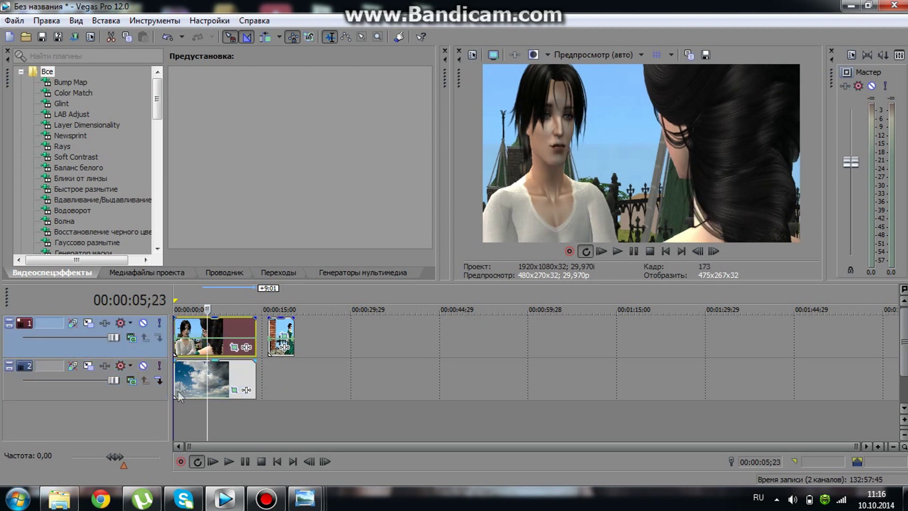
click(234, 391)
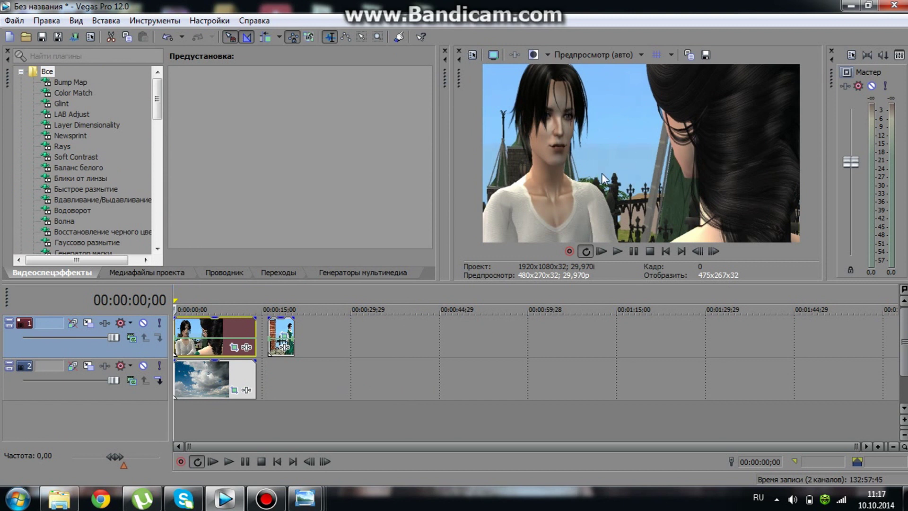
click(149, 391)
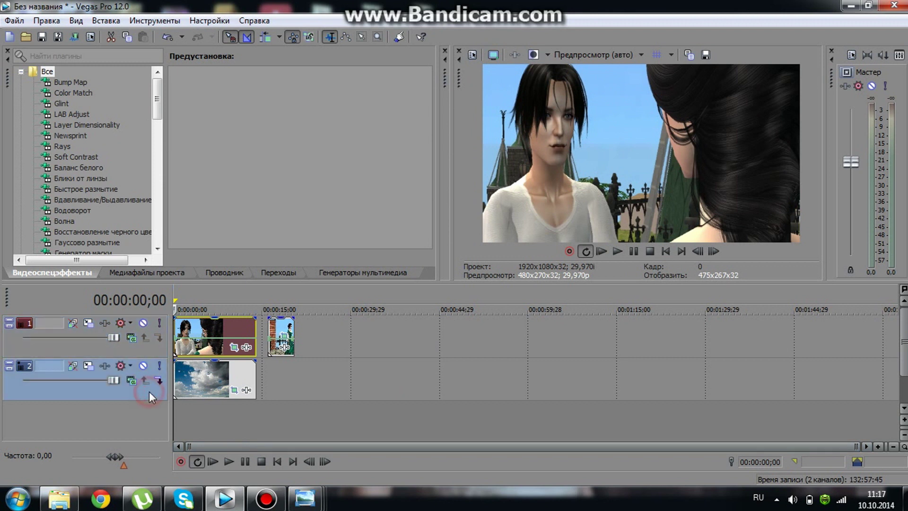
click(200, 334)
click(239, 331)
click(176, 327)
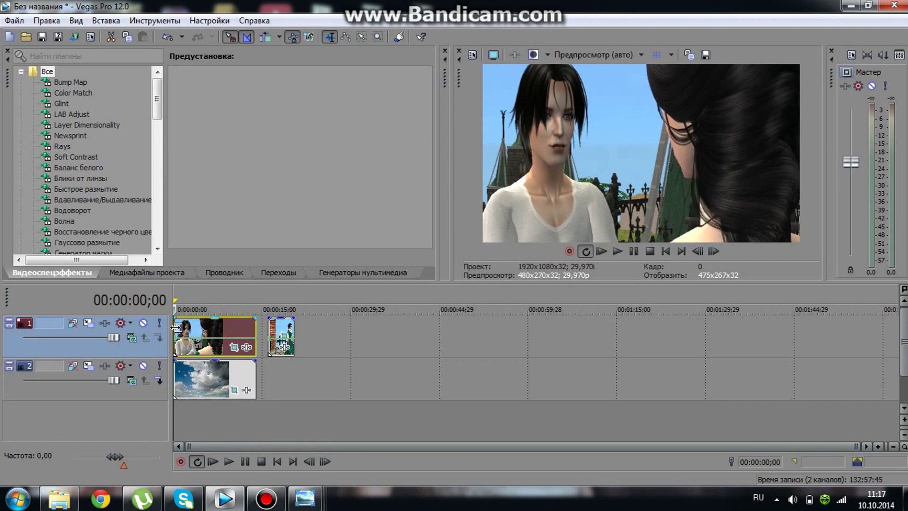
Locate the video effect Разделитель по цветовому тону and compare its blue, green and pure-colour screen presets.
click(68, 273)
drag(157, 87, 160, 165)
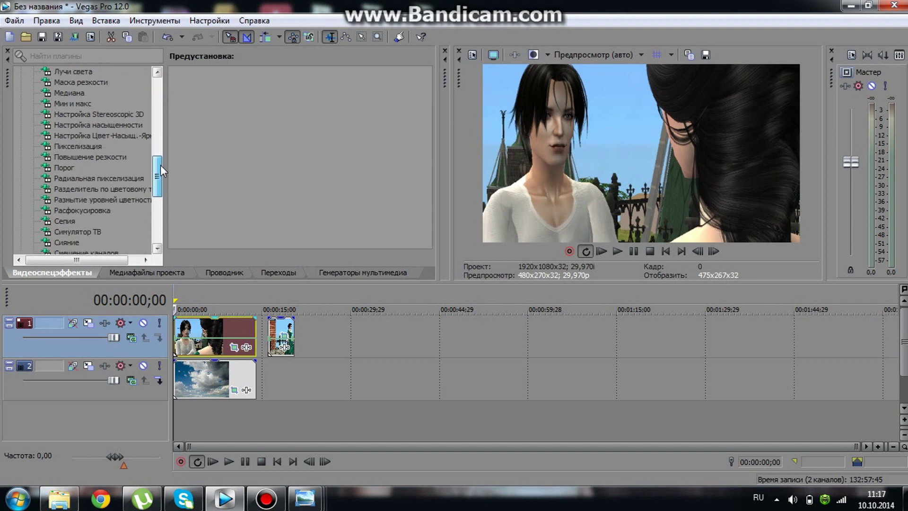
click(132, 187)
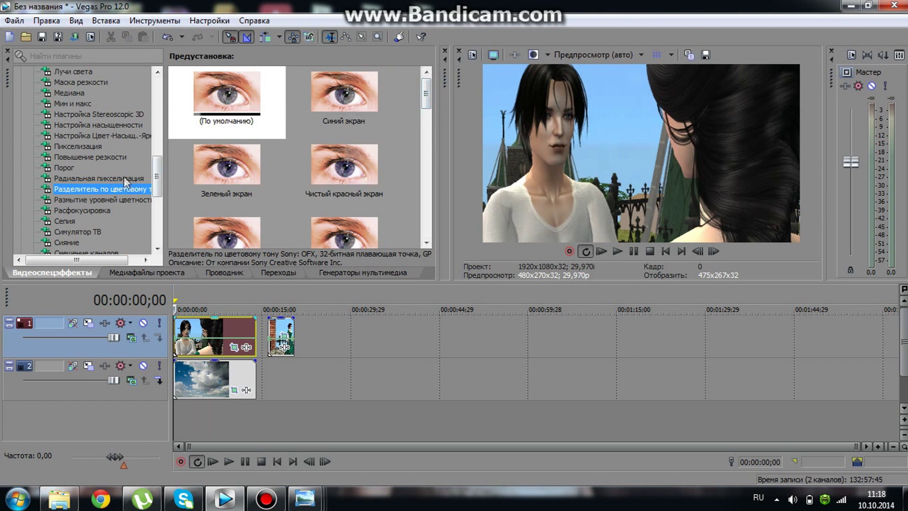
click(358, 87)
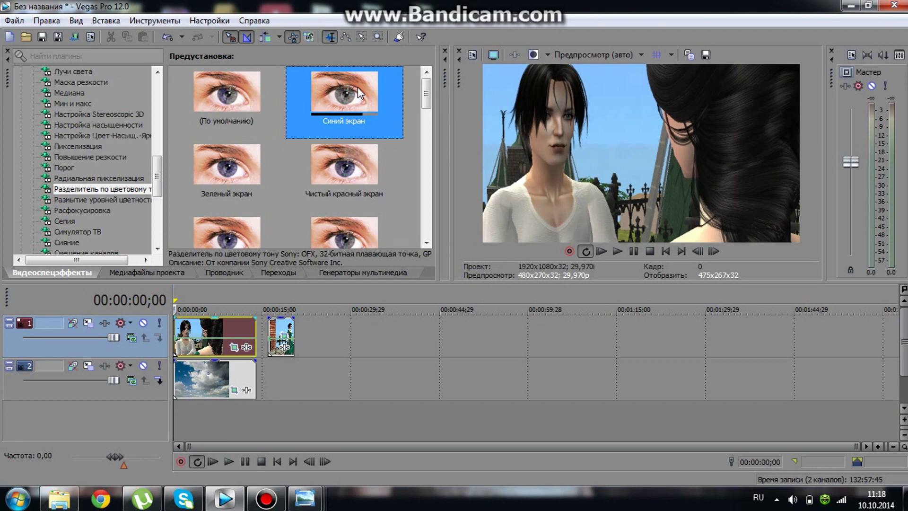
click(236, 163)
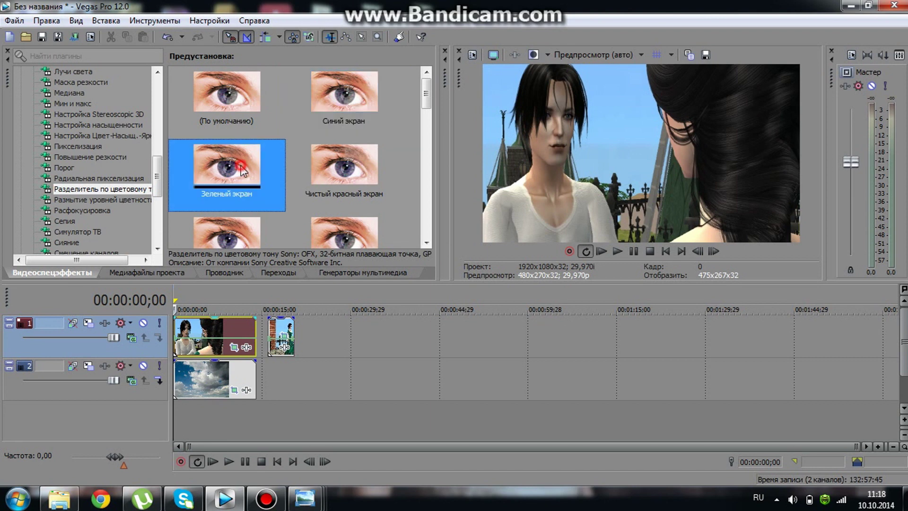
click(371, 159)
scroll(271, 134, down, 1)
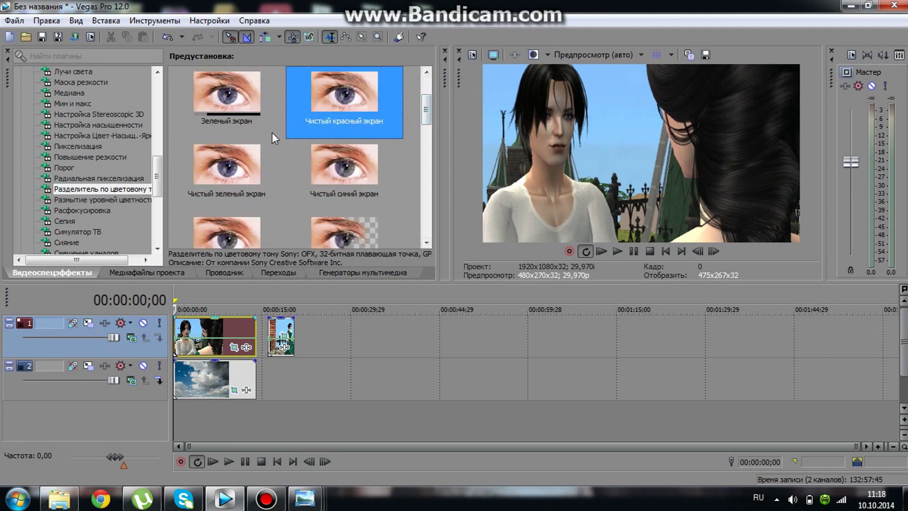
click(227, 166)
click(344, 165)
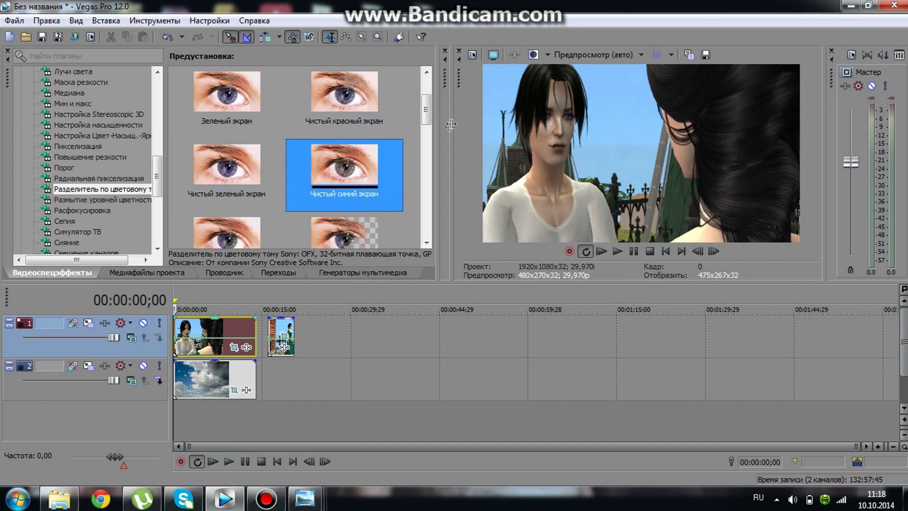
mouse_move(429, 103)
mouse_down()
mouse_move(427, 219)
mouse_move(438, 191)
mouse_move(441, 69)
mouse_move(432, 89)
mouse_up()
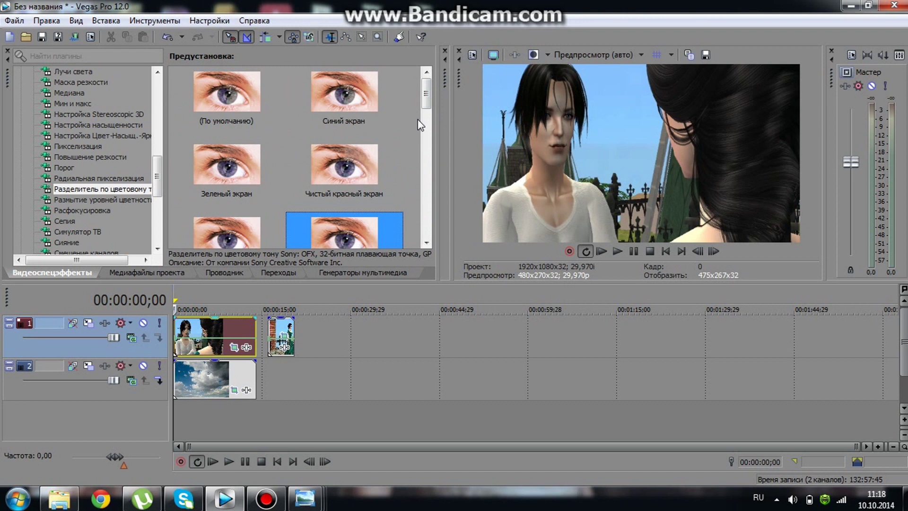
Apply the Синий экран preset of Разделитель по цветовому тону to the first clip on track 1.
click(350, 94)
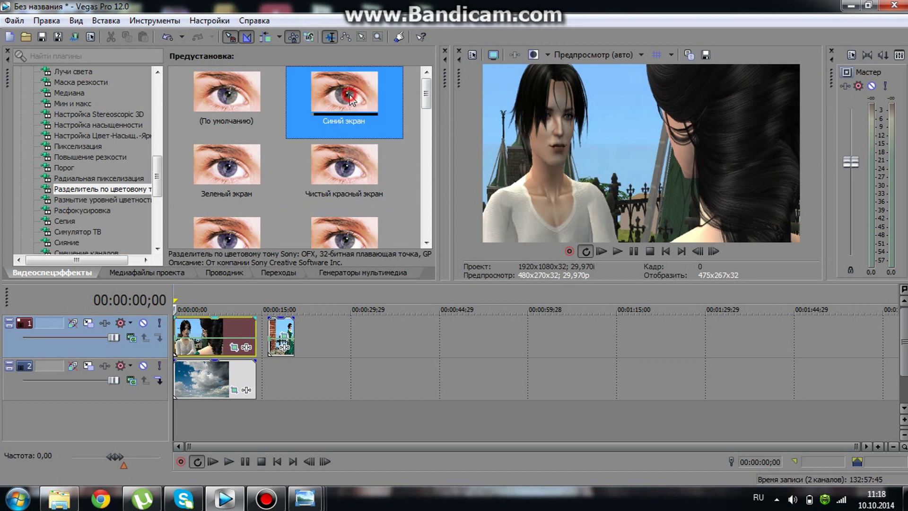
mouse_move(342, 90)
mouse_down()
mouse_move(357, 114)
mouse_move(243, 273)
mouse_up()
drag(331, 100, 371, 90)
drag(344, 93, 232, 325)
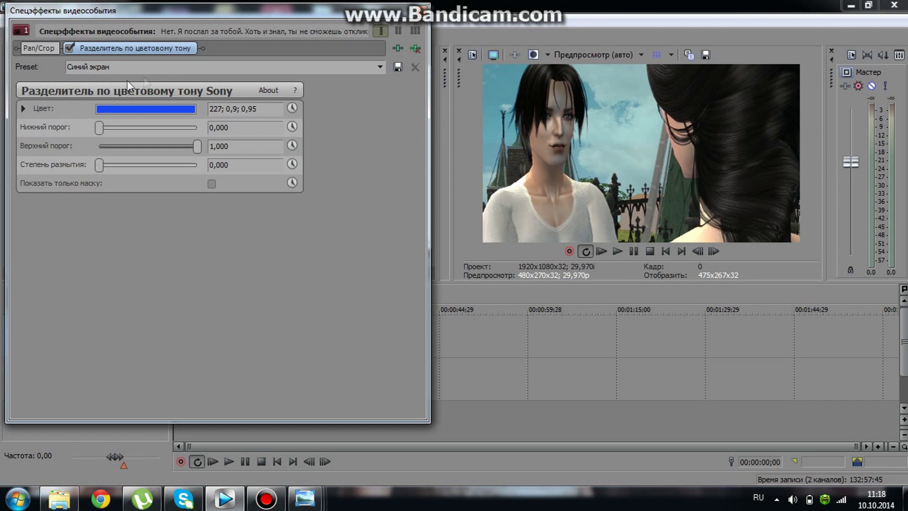
click(112, 109)
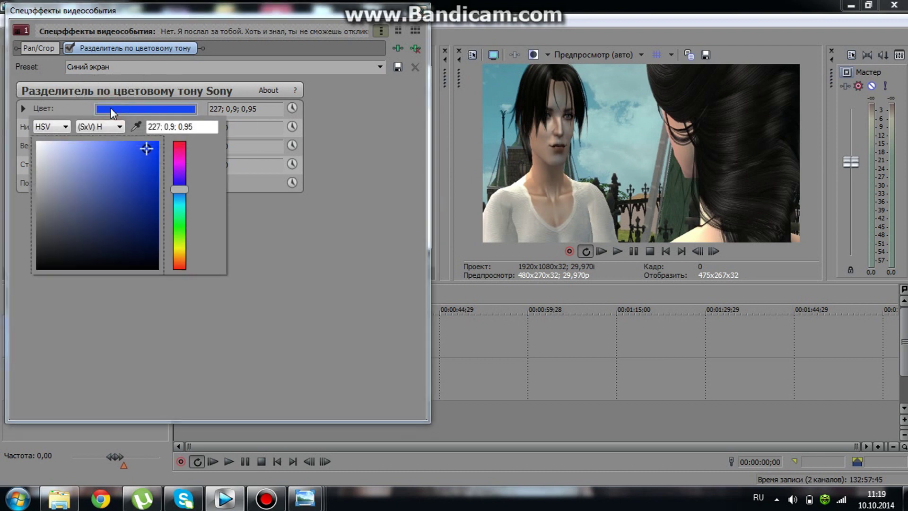
click(134, 112)
click(88, 105)
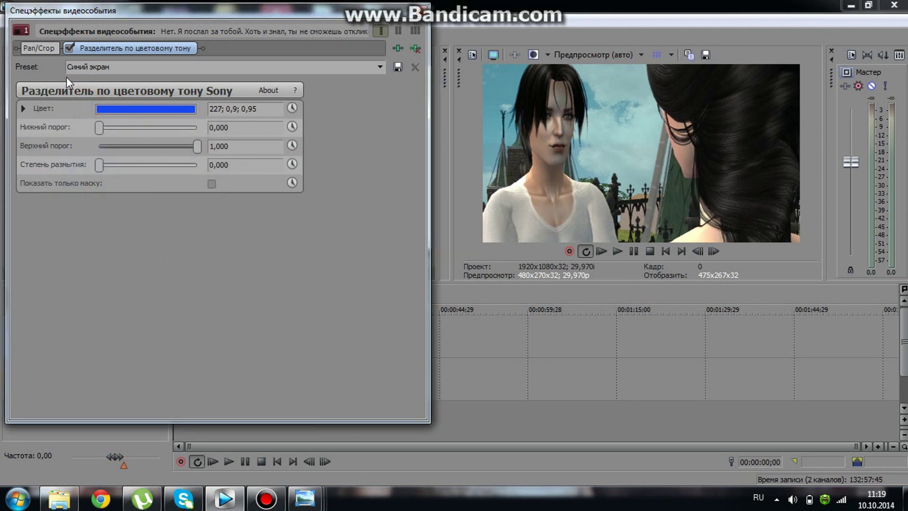
Disable the keying effect, sample the clip's blue sky in the preview as the key colour (209; 0,47; 1,0), and re-enable the effect.
click(68, 48)
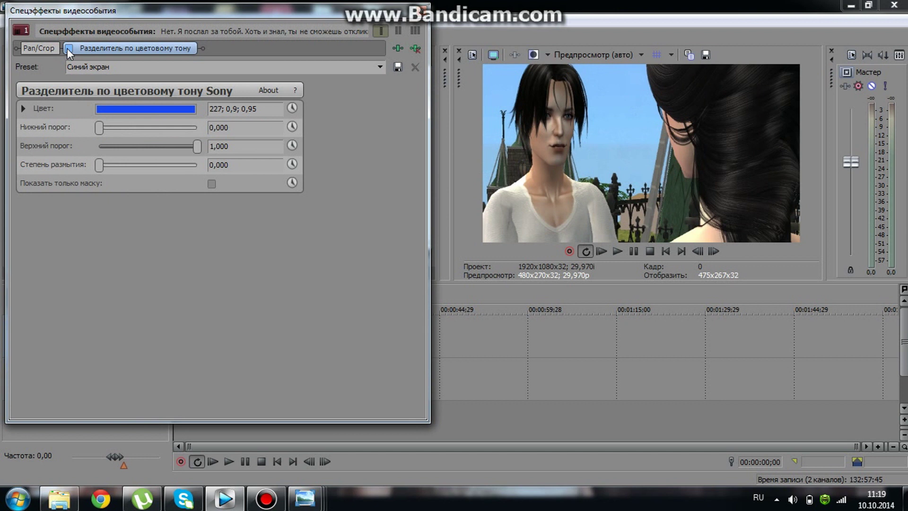
click(113, 110)
click(135, 126)
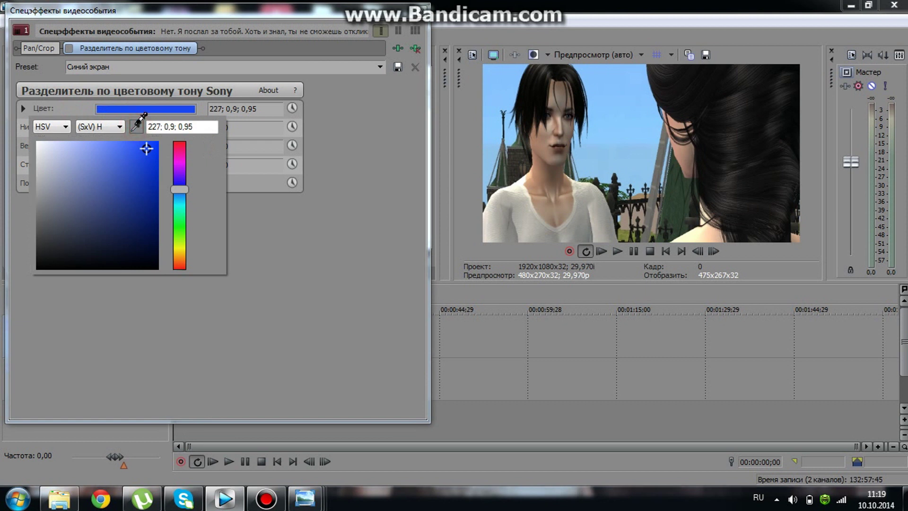
click(617, 100)
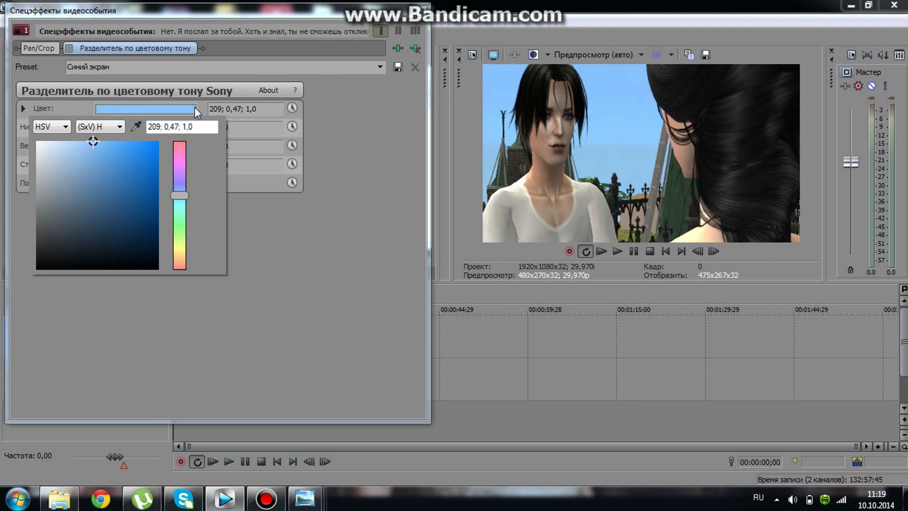
click(68, 48)
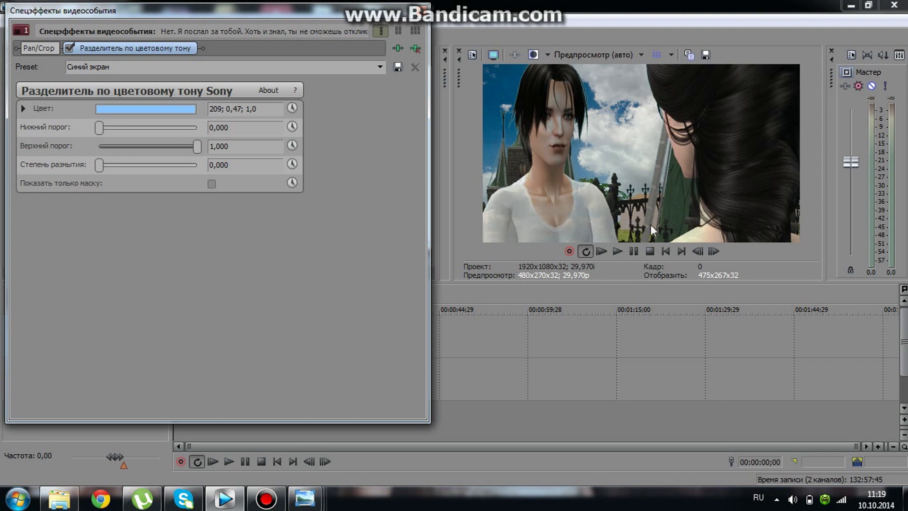
click(388, 250)
Tune the key's lower threshold (Нижний порог) to 0,238 and upper threshold (Верхний порог) to 0,653, undoing the excess adjustments.
mouse_move(98, 128)
mouse_down()
mouse_move(180, 133)
mouse_move(98, 135)
mouse_up()
drag(197, 142, 154, 152)
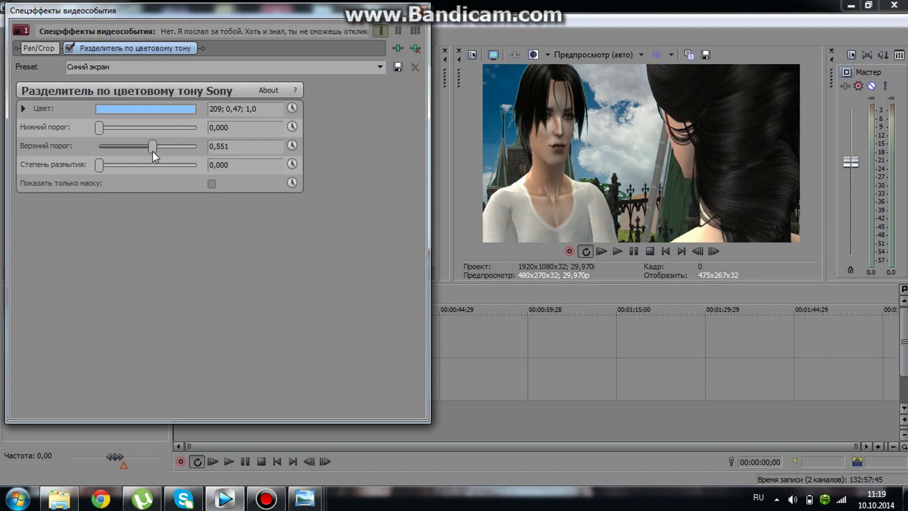
drag(100, 128, 148, 150)
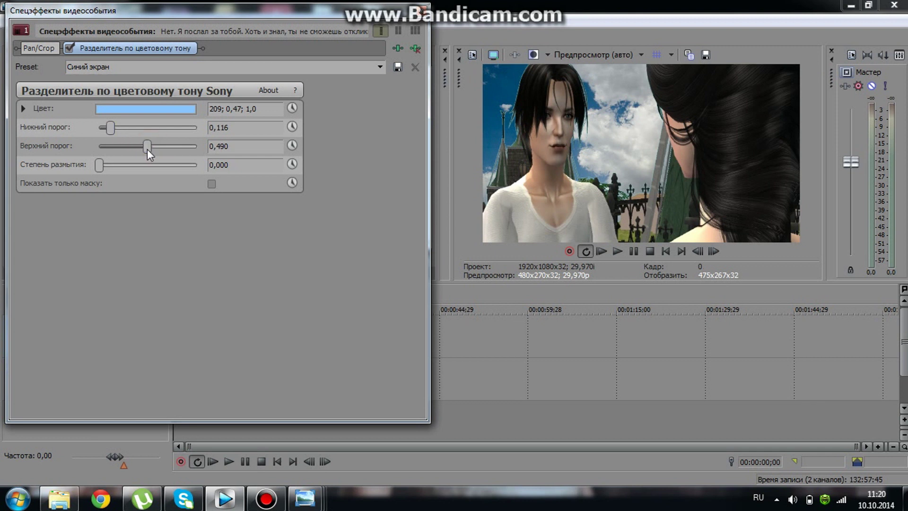
drag(113, 128, 132, 159)
key(ctrl+z)
key(ctrl+z)
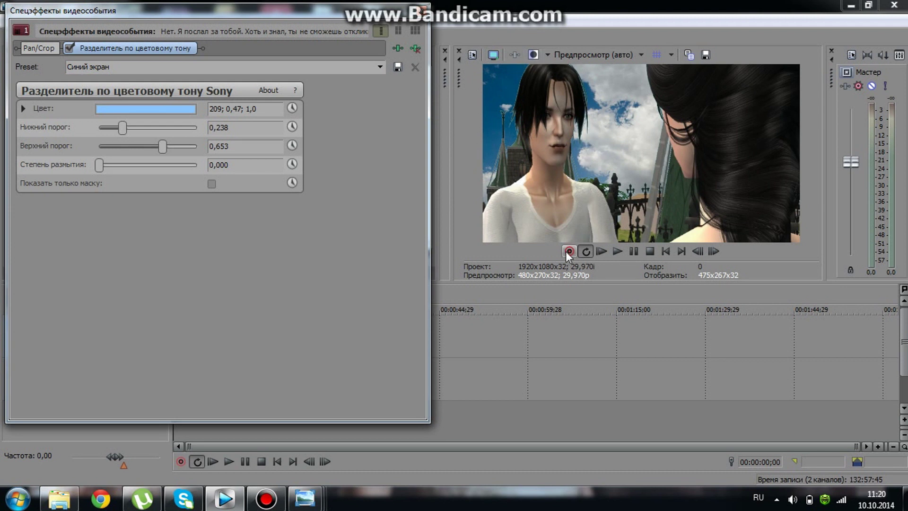
Try a blur amount (Степень размытия) of 0,197 on the key, and undo it.
click(99, 164)
drag(98, 164, 118, 180)
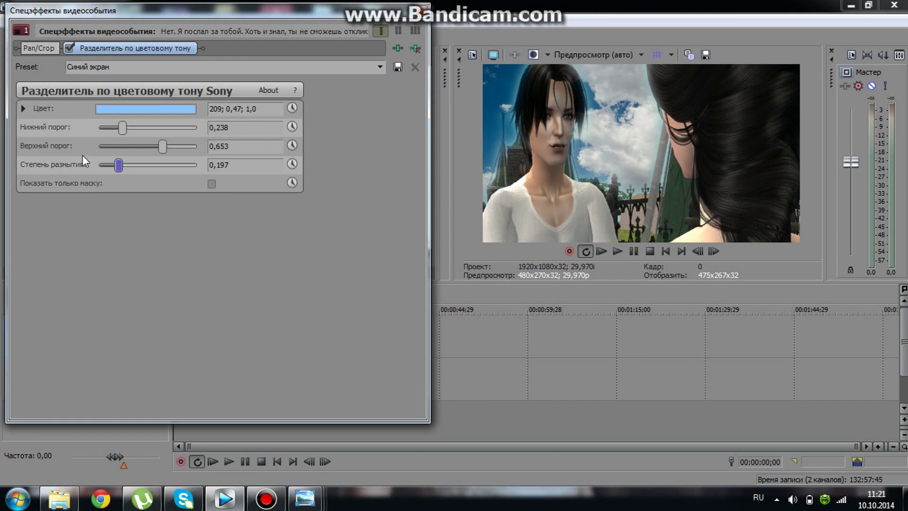
key(ctrl+z)
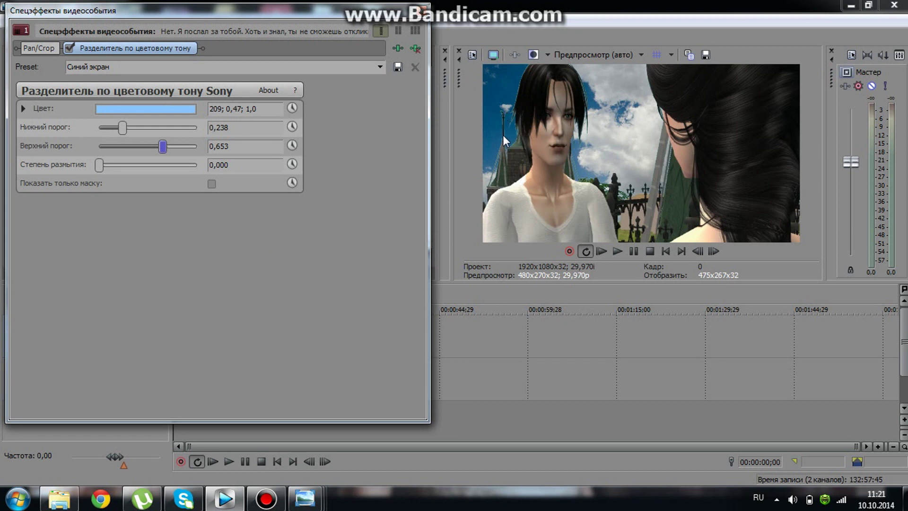
Set the key's blur amount (Степень размытия) to 0,003.
click(248, 166)
key(BackSpace)
text(3)
key(BackSpace)
text(5)
click(235, 149)
mouse_move(98, 164)
mouse_down()
mouse_move(110, 167)
mouse_move(94, 168)
mouse_move(101, 169)
mouse_up()
drag(156, 156, 98, 166)
Set the key's upper threshold (Верхний порог) to 0,517 while showing only the mask, and restore the normal view.
click(212, 183)
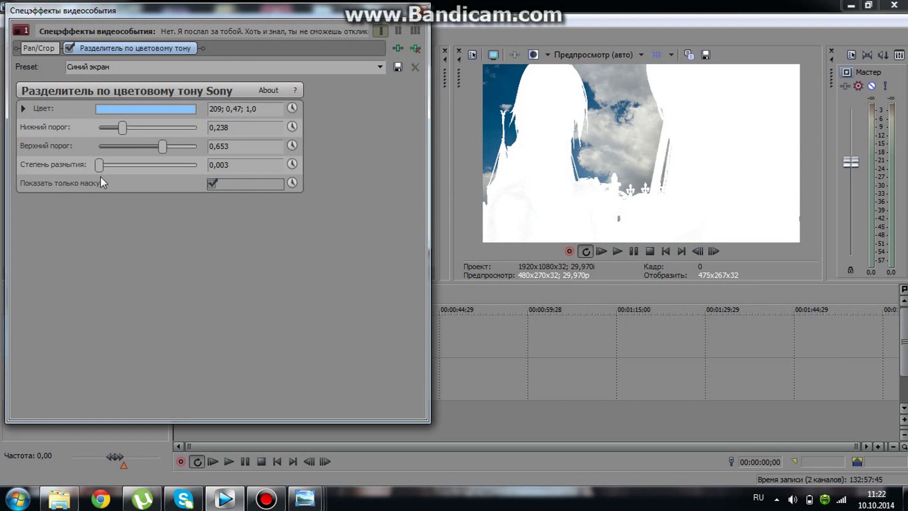
mouse_move(161, 146)
mouse_down()
mouse_move(194, 145)
mouse_move(142, 150)
mouse_move(225, 148)
mouse_move(148, 152)
mouse_up()
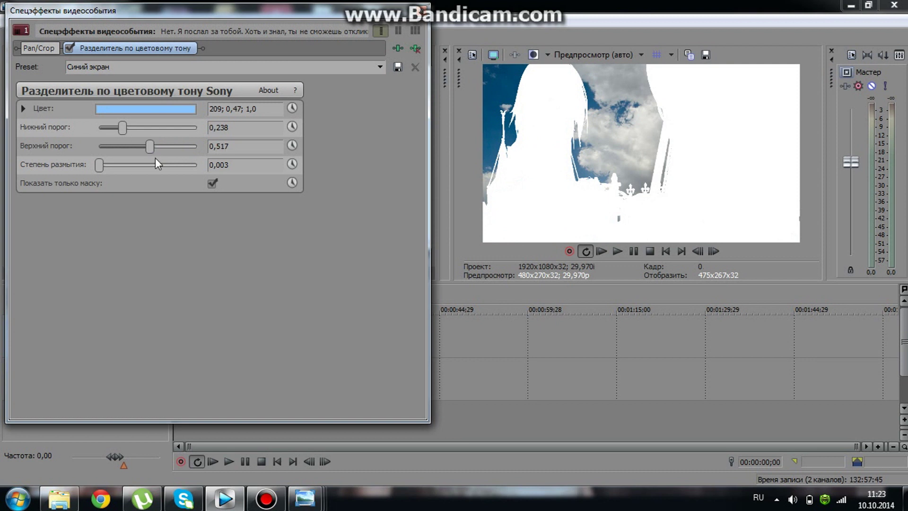
click(213, 184)
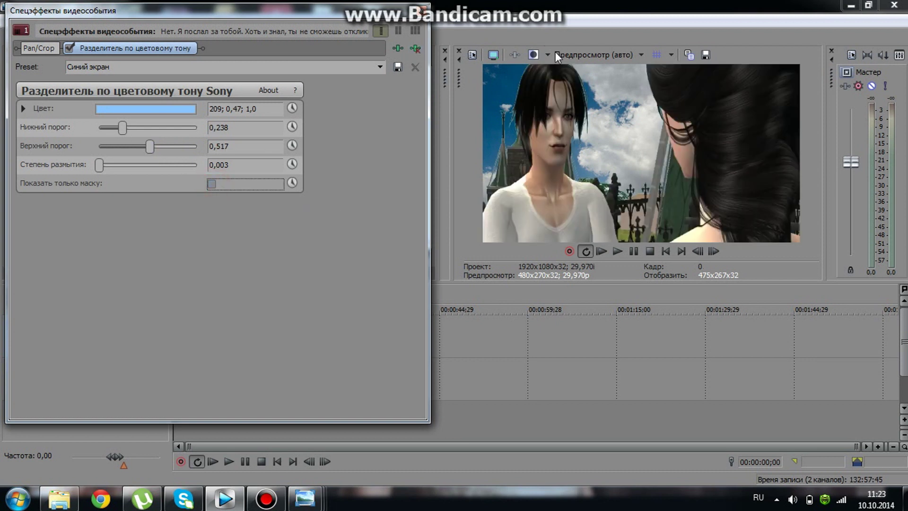
click(337, 141)
click(422, 9)
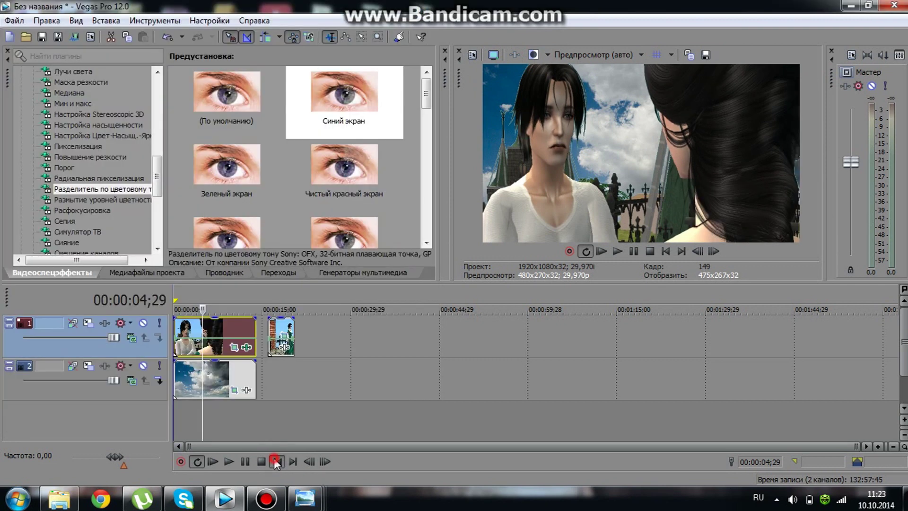
Play back the keyed first clip and compare it with the second clip on track 1.
click(230, 461)
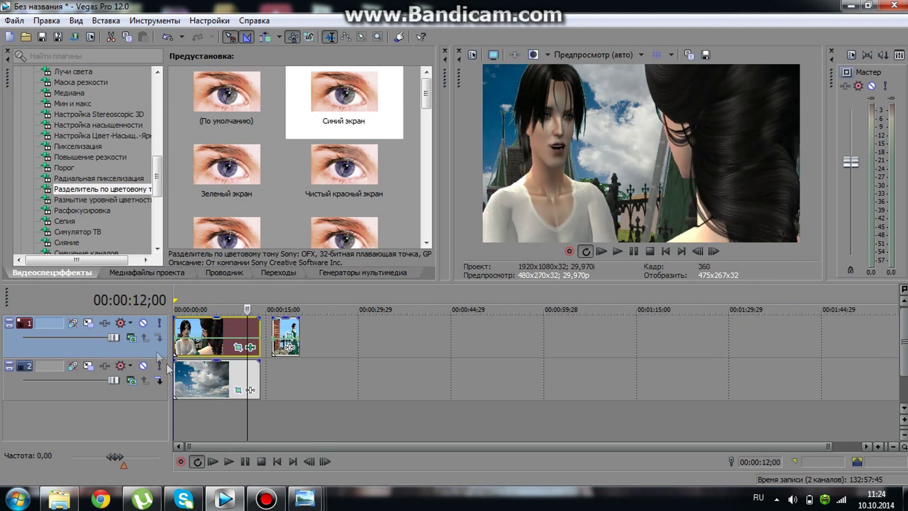
click(274, 331)
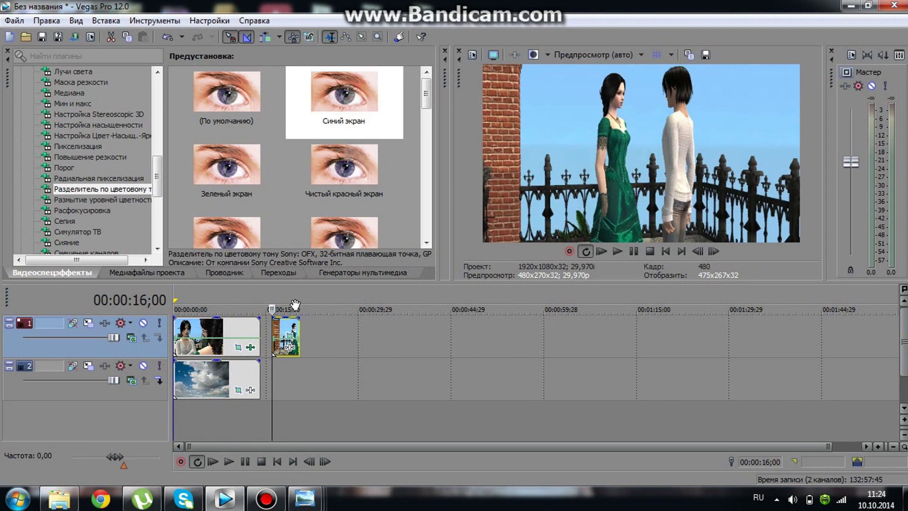
click(241, 349)
click(246, 330)
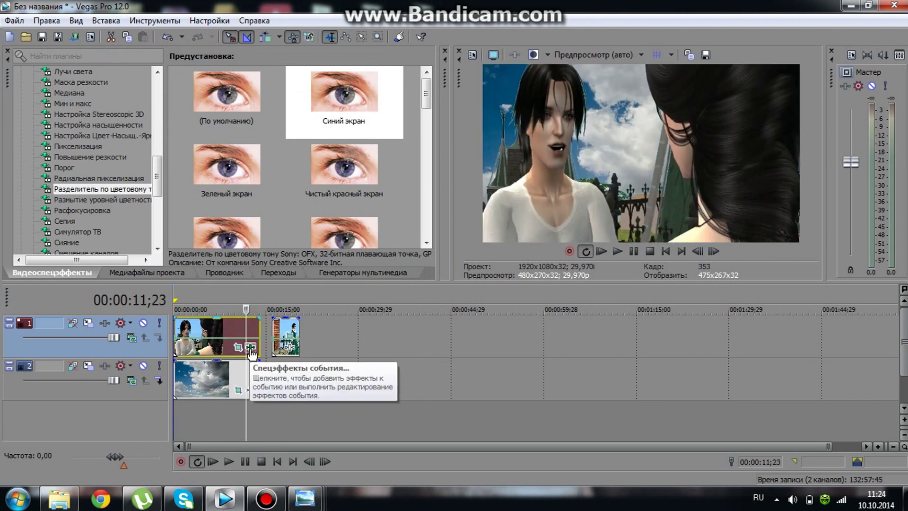
Save the first clip's key settings as a preset named Синий экран (урок).
click(251, 348)
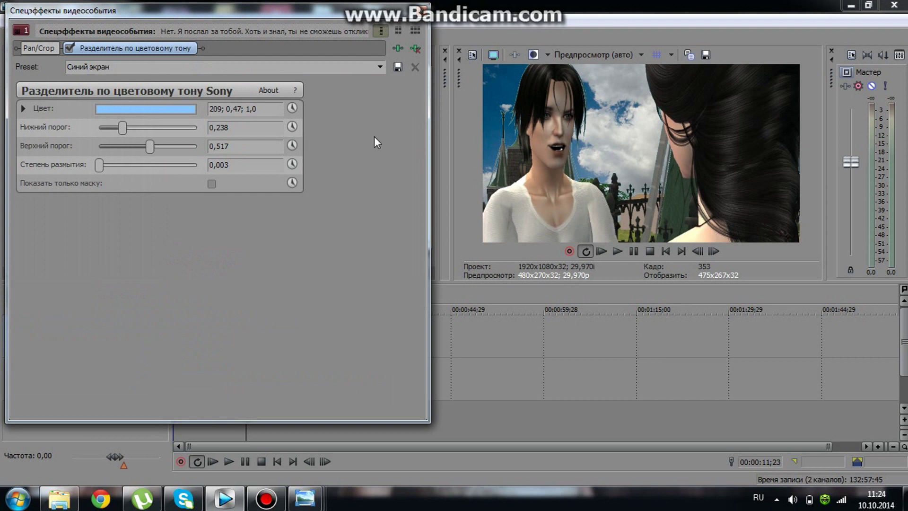
click(128, 65)
click(132, 69)
click(151, 66)
click(131, 70)
text((урок)
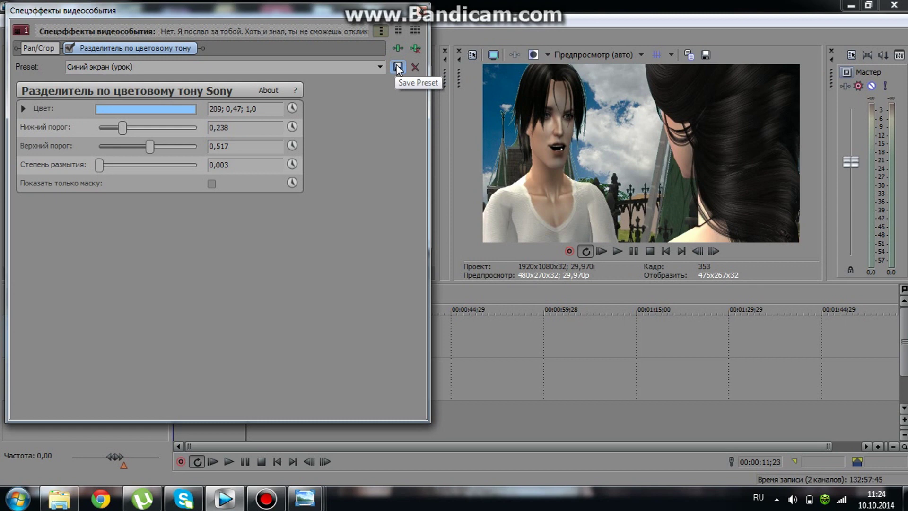
click(398, 68)
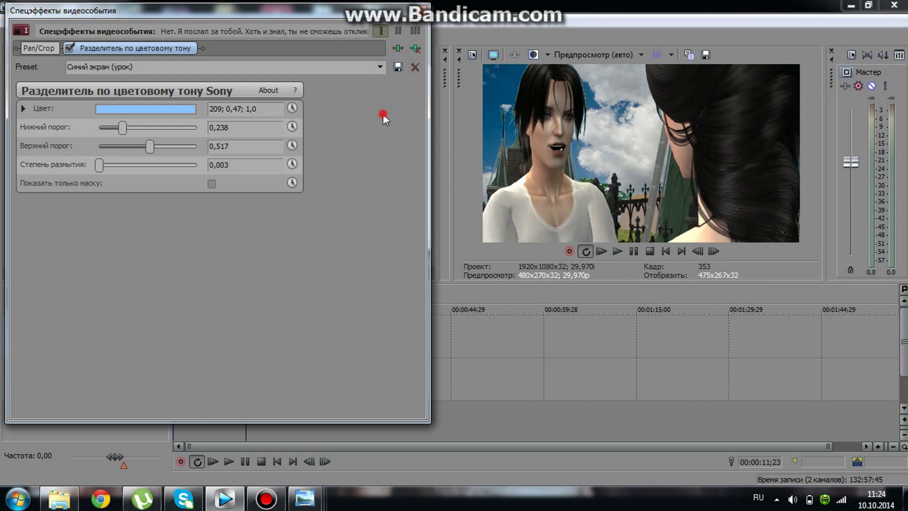
click(424, 10)
Apply the saved Синий экран (урок) preset to the second clip on track 1.
mouse_move(423, 91)
mouse_down()
mouse_move(427, 130)
mouse_move(426, 100)
mouse_up()
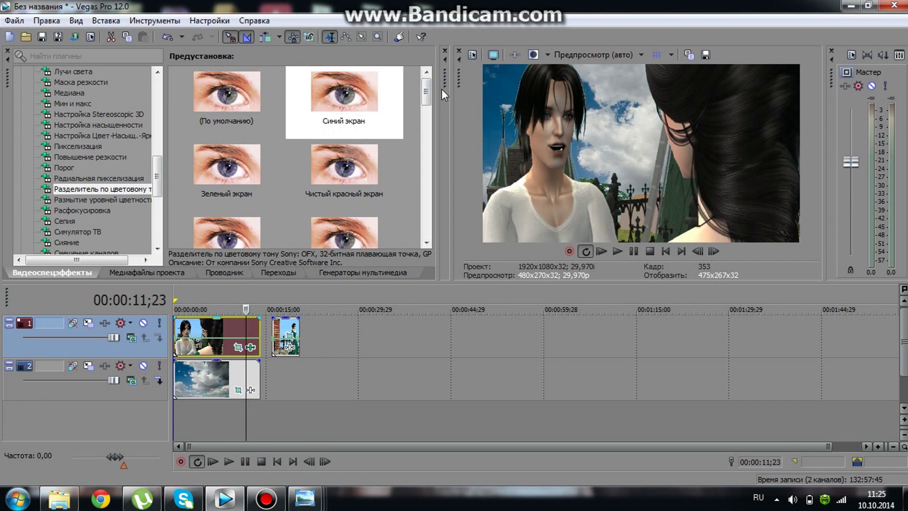
drag(430, 87, 443, 143)
click(344, 100)
mouse_move(357, 102)
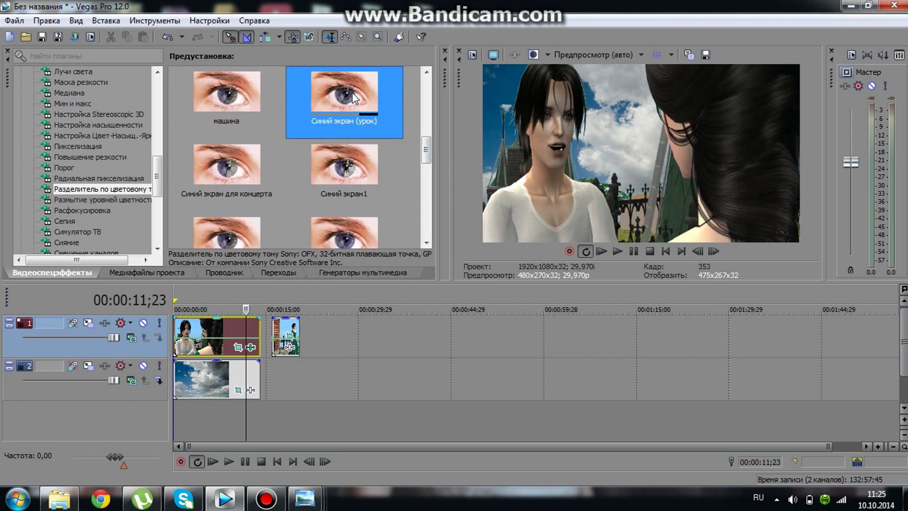
drag(354, 94, 290, 329)
click(422, 10)
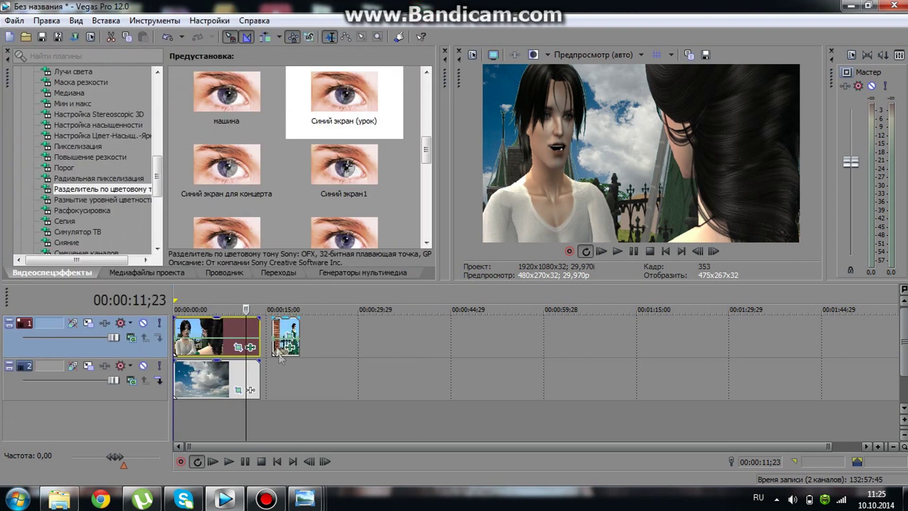
Copy the sky image to the start of the second clip on track 2 and trim it to that clip's end.
click(273, 327)
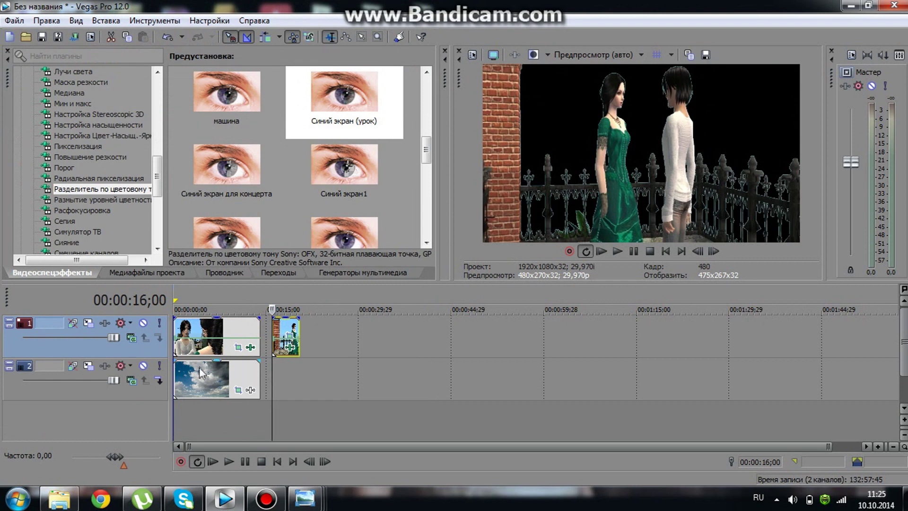
right_click(223, 377)
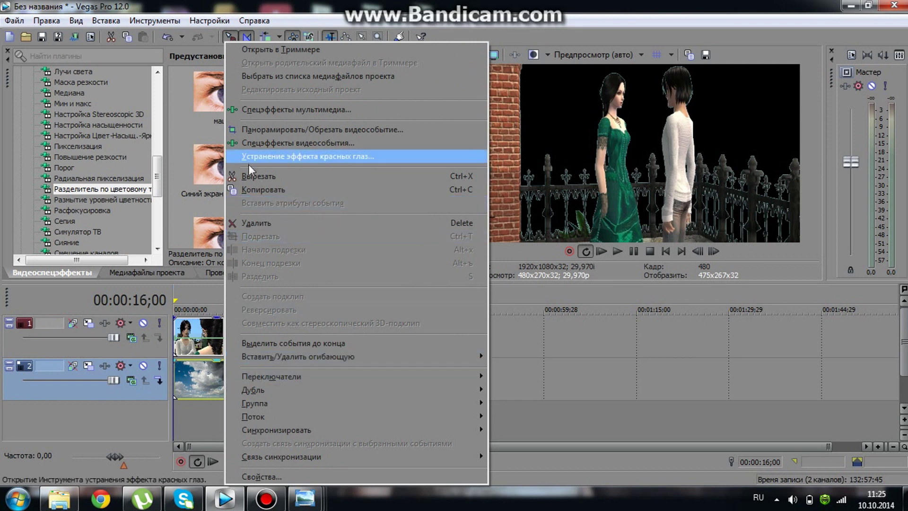
click(261, 189)
right_click(305, 371)
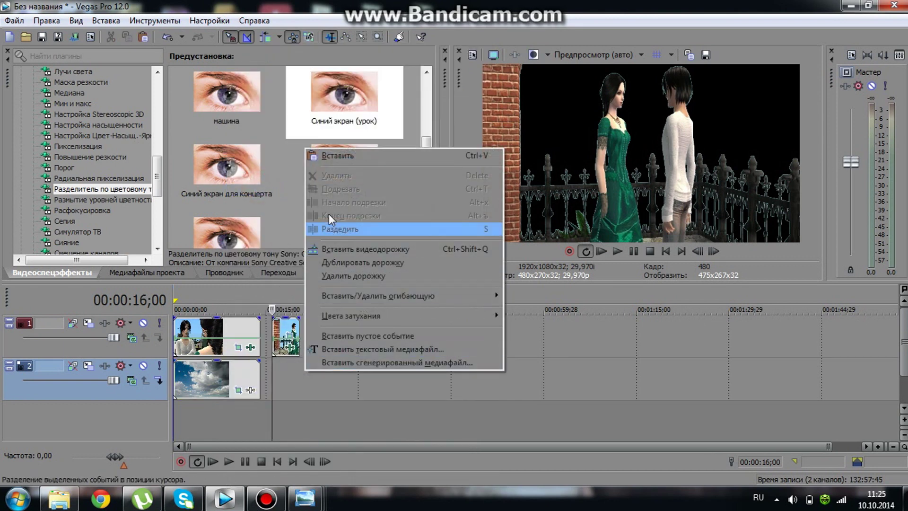
click(348, 156)
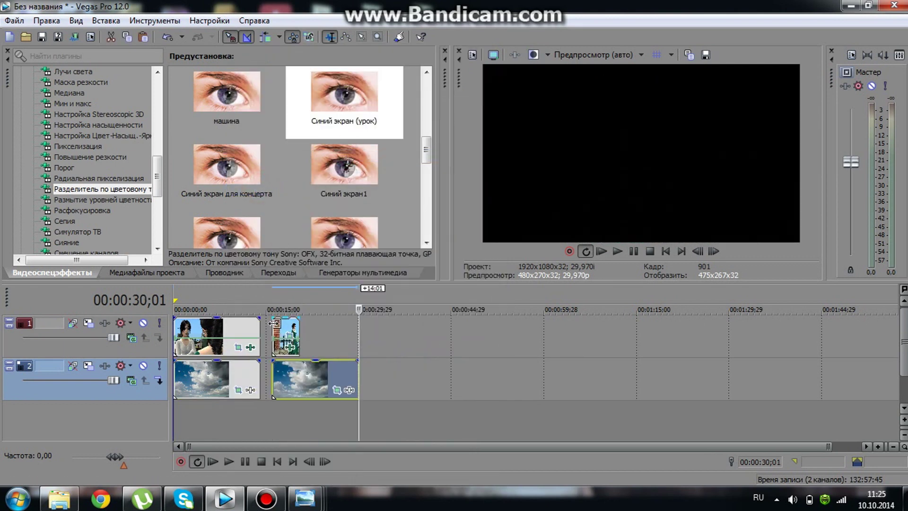
drag(358, 371, 300, 371)
Shrink the second sky image's Pan/Crop frame to 1 047,9 × 589,6.
scroll(346, 363, up, 2)
scroll(346, 362, up, 2)
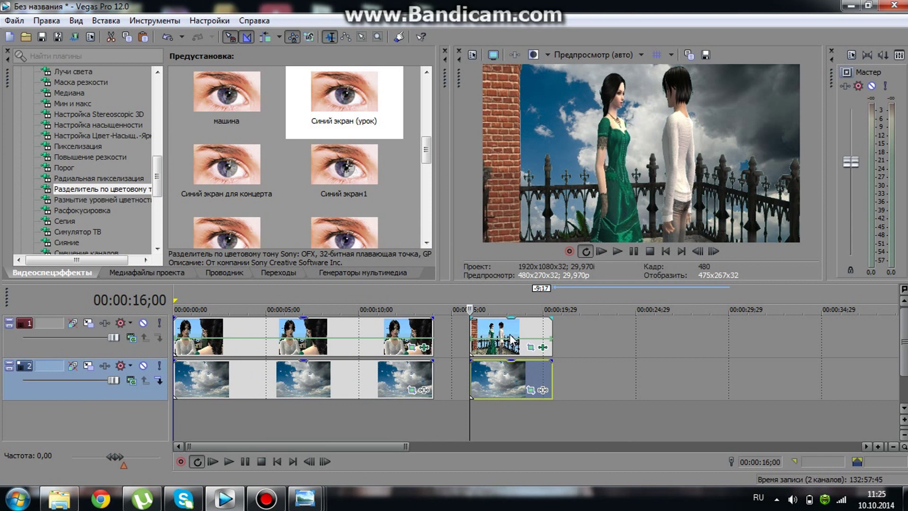
click(532, 391)
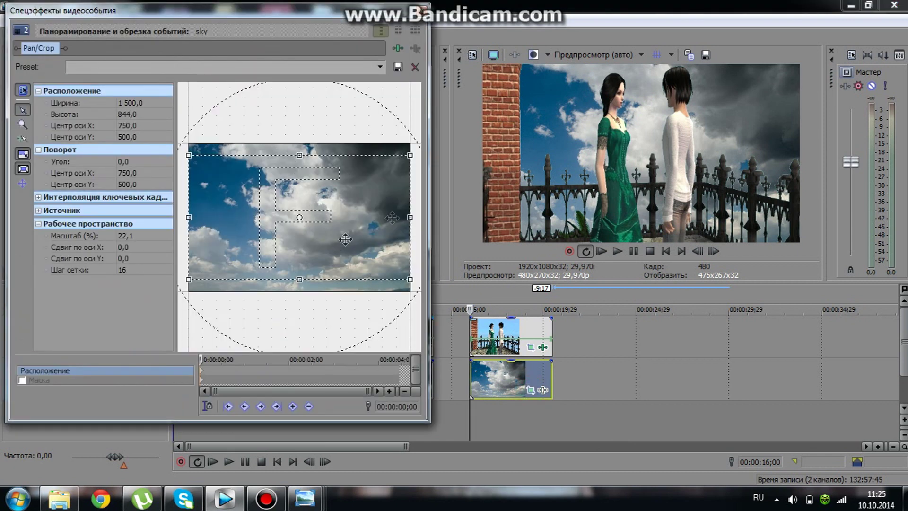
scroll(373, 160, up, 4)
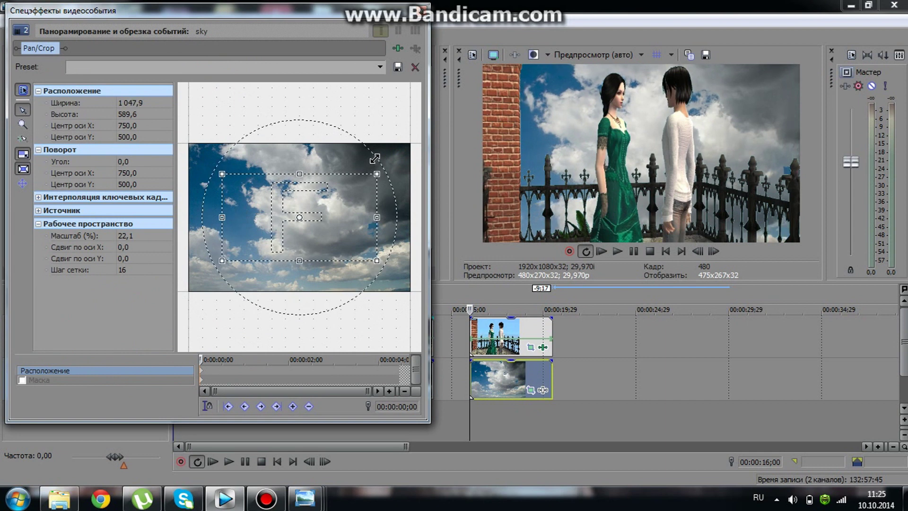
click(422, 10)
Compare both clips' skies, and set the second sky's Pan/Crop frame to 855,1 × 481,2, centred at 451,6; 735,1.
click(330, 333)
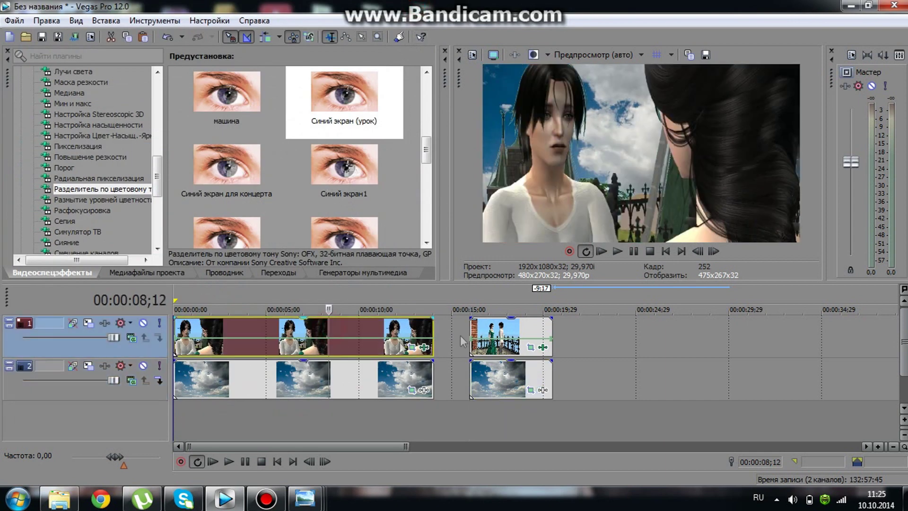
click(489, 332)
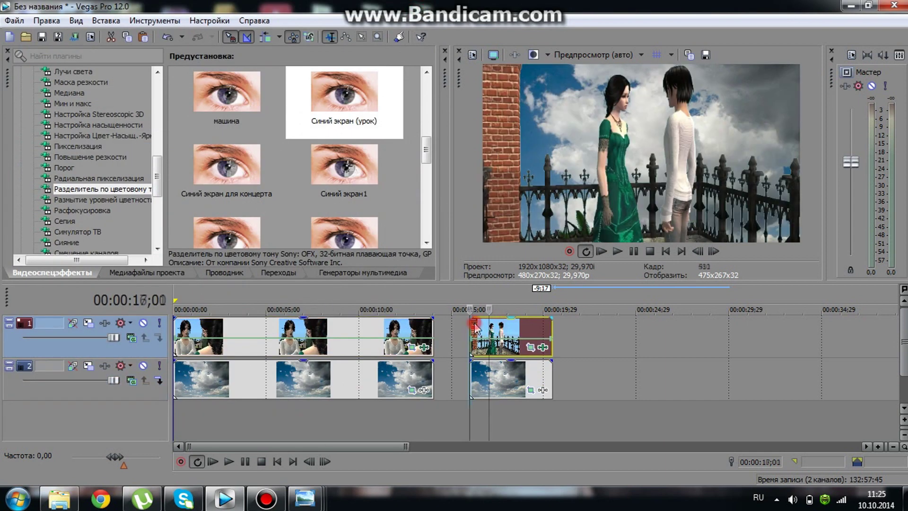
click(468, 331)
click(531, 391)
drag(328, 232, 291, 208)
drag(348, 150, 298, 247)
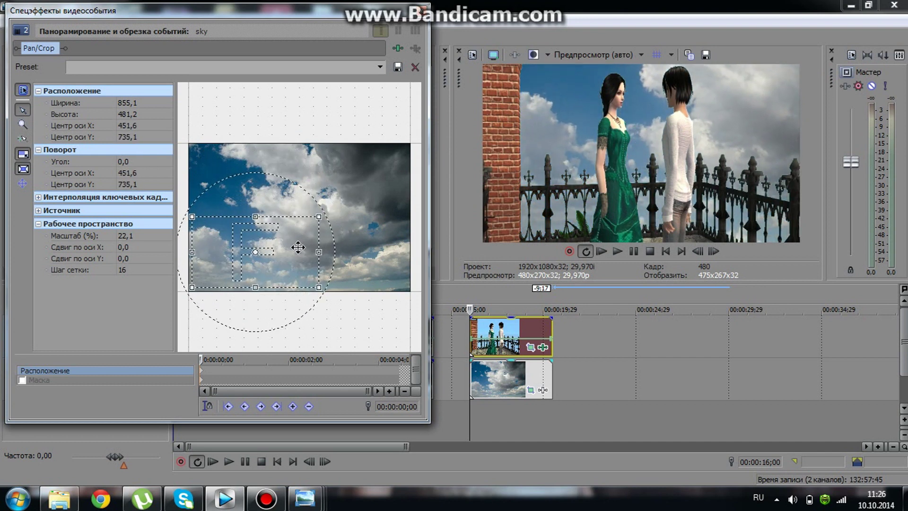
click(422, 10)
Play back the two clips with their new skies and return to the start of the project.
click(232, 460)
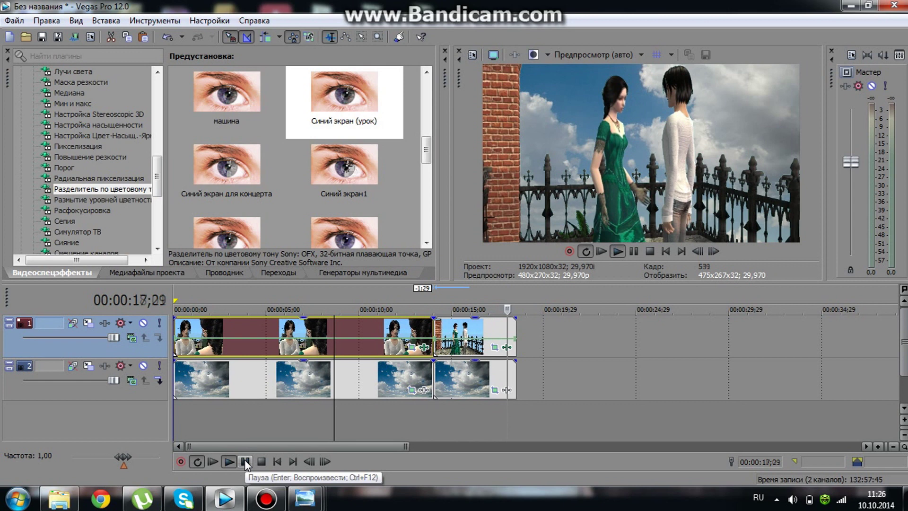
click(245, 462)
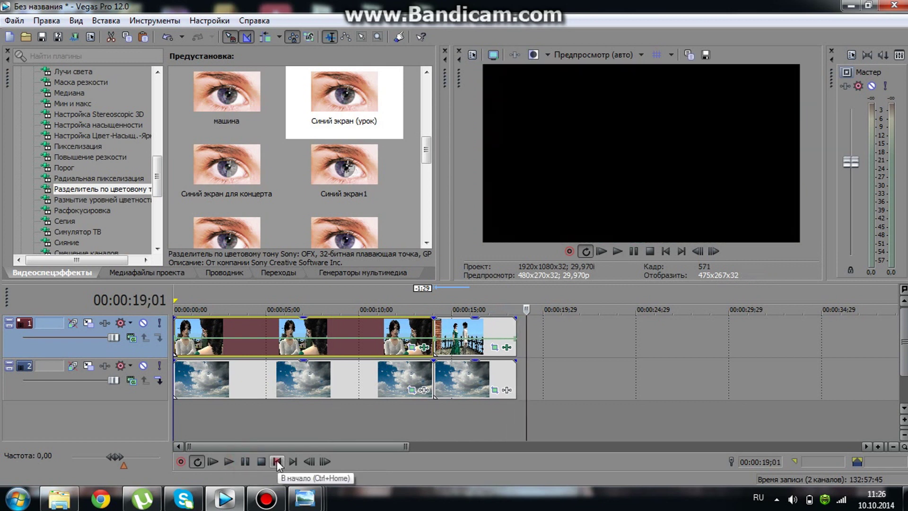
click(277, 462)
scroll(427, 365, down, 5)
scroll(293, 362, up, 1)
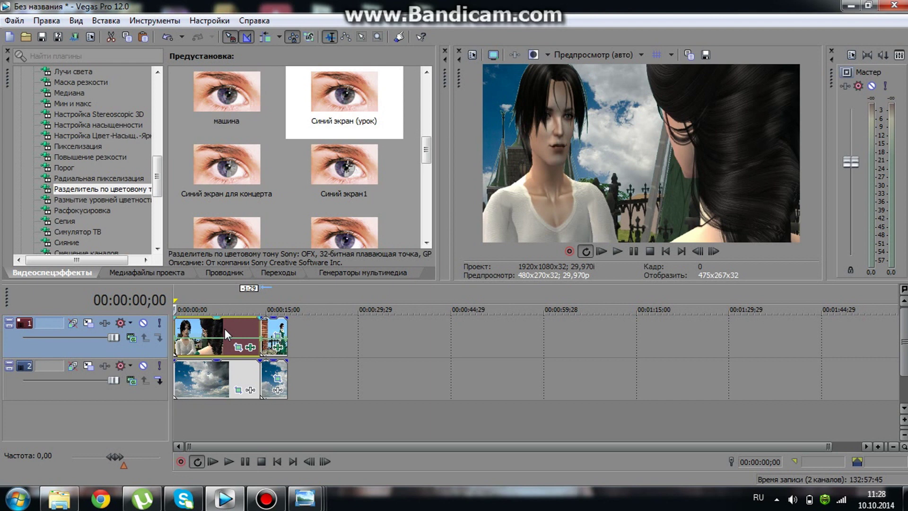
Minimize Vegas Pro and the для урока folder, and bring up the Скрин 13 example in Windows Photo Viewer.
click(224, 499)
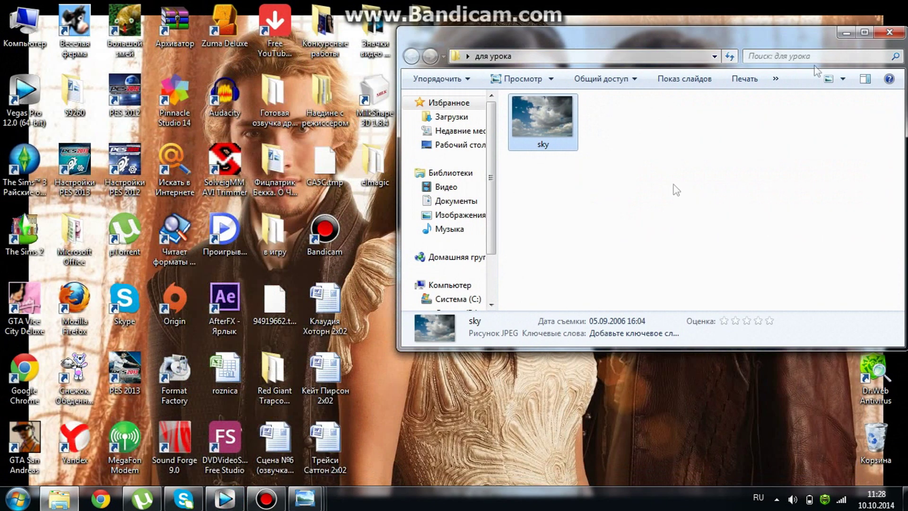
click(847, 32)
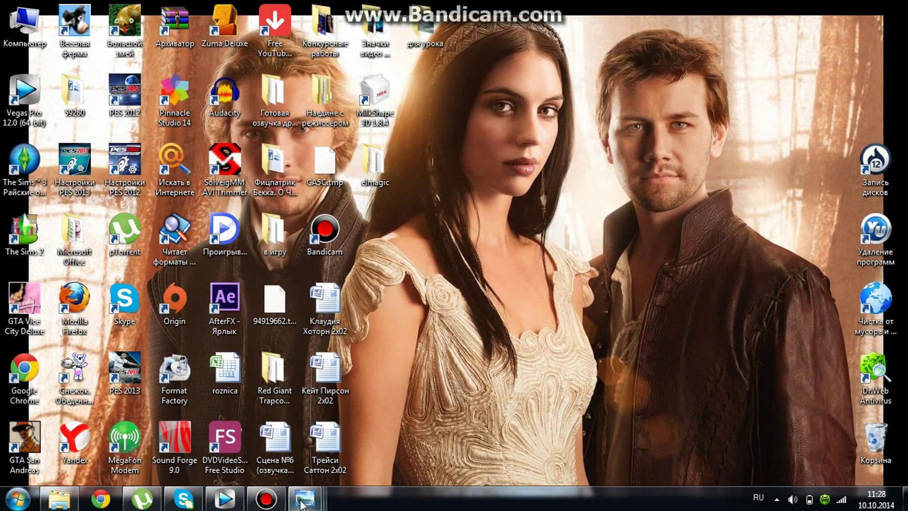
mouse_move(303, 501)
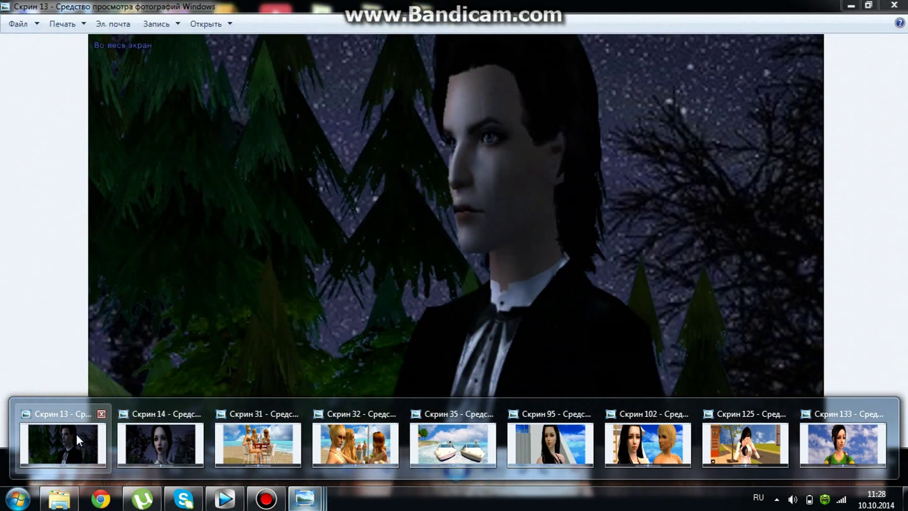
click(78, 434)
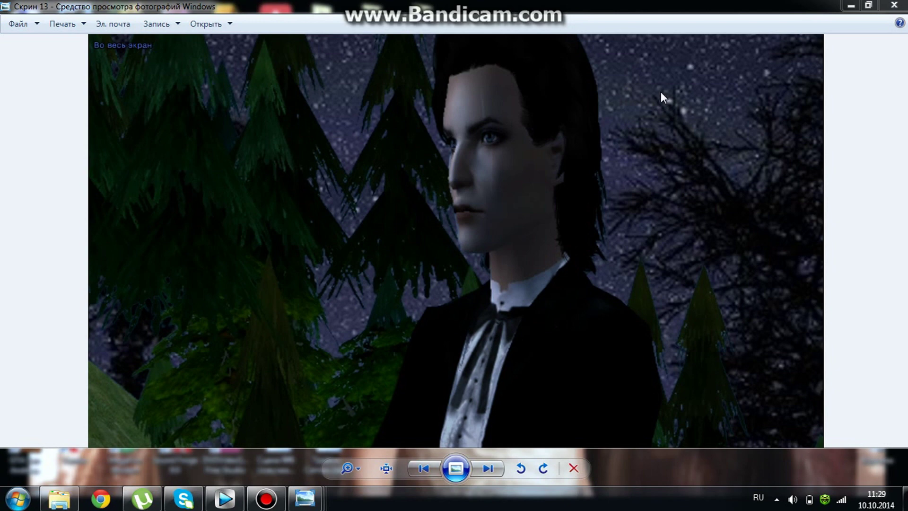
Check the keyed first clip in Vegas Pro, and return to the photo viewer to view the Скрин 14 and Скрин 31 examples.
click(225, 499)
click(218, 333)
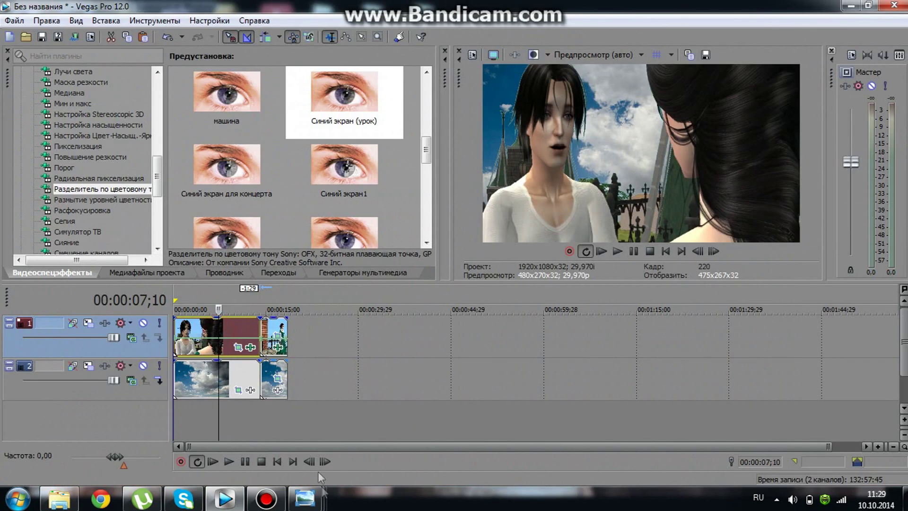
click(225, 499)
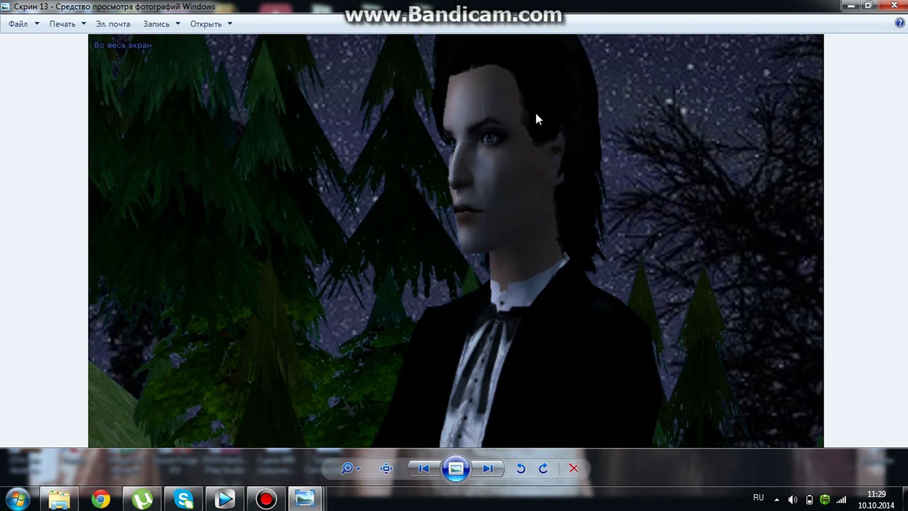
key(Right)
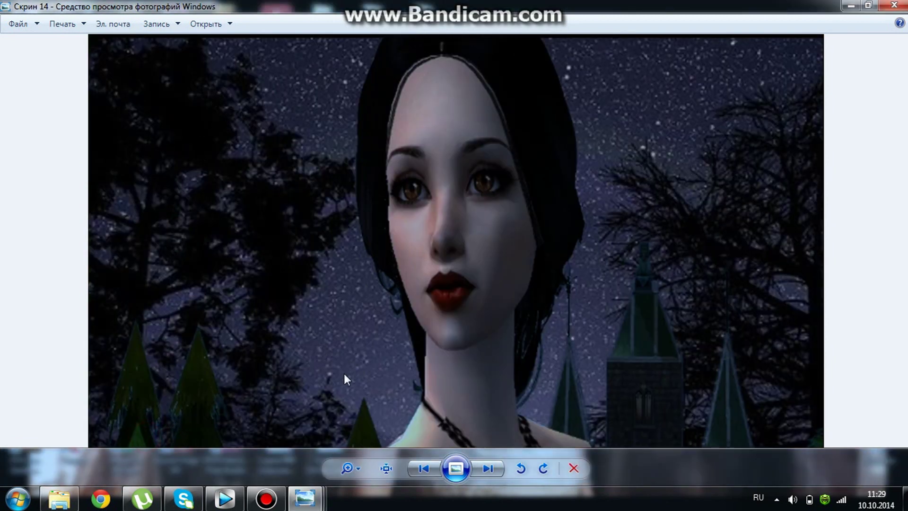
key(Right)
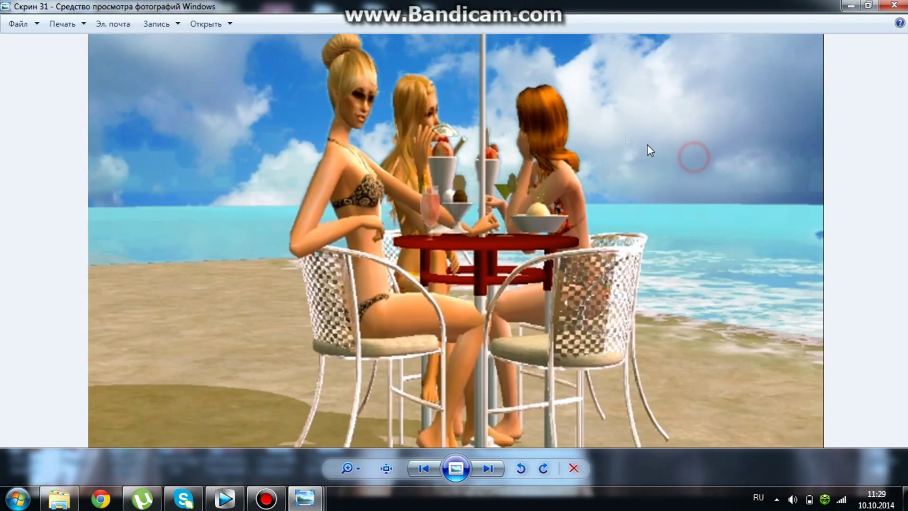